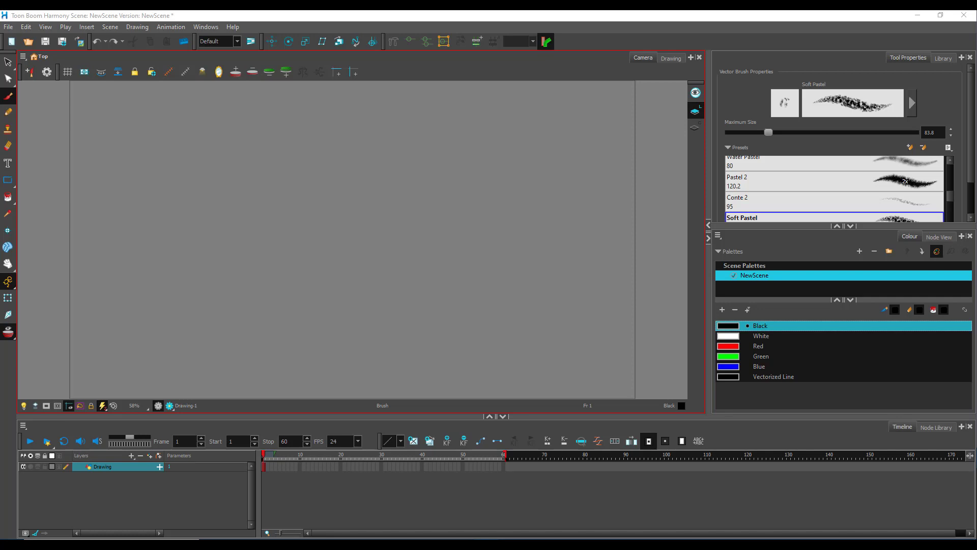
Bring the Toon Boom Harmony window into focus
click(264, 18)
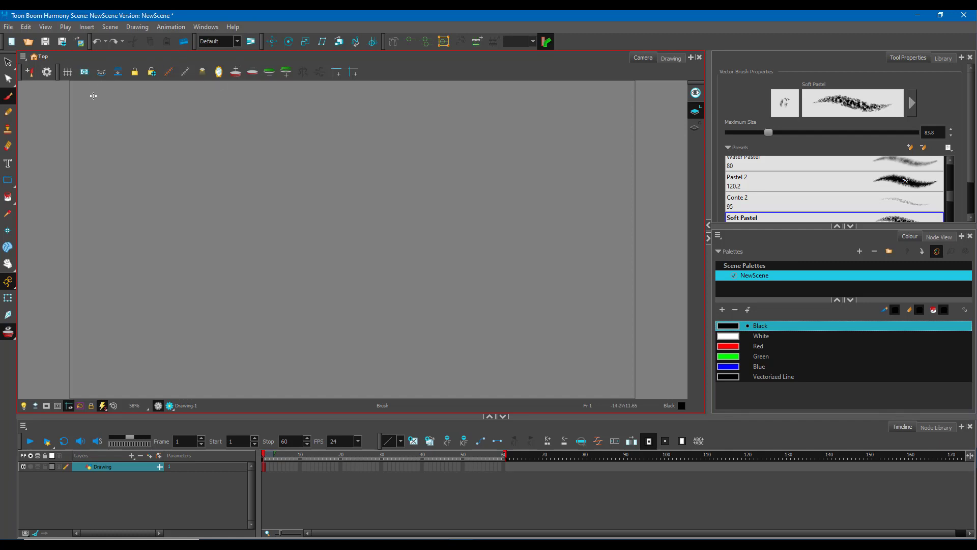
Turn on the reference grid, settle on the Drawing view and zoom in to 160%
click(68, 73)
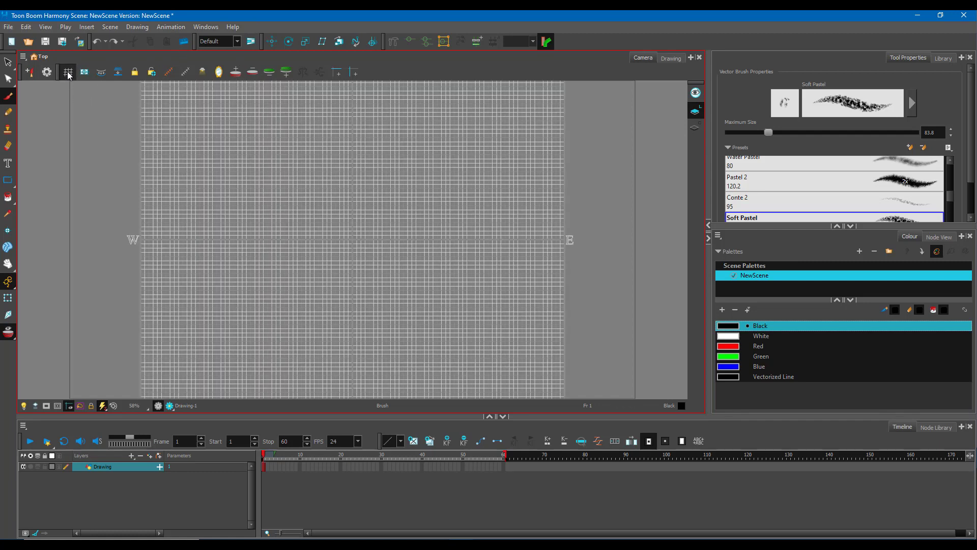
scroll(124, 131, down, 3)
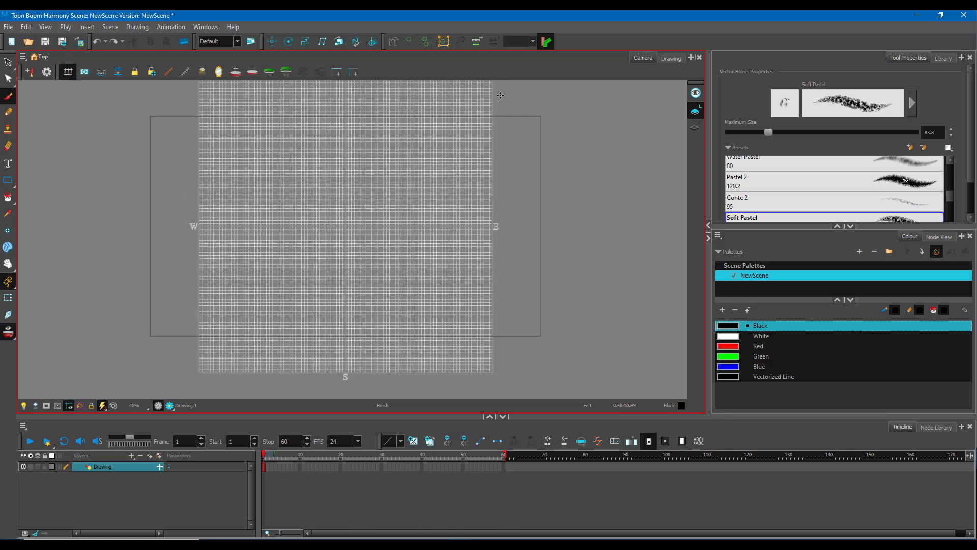
click(672, 59)
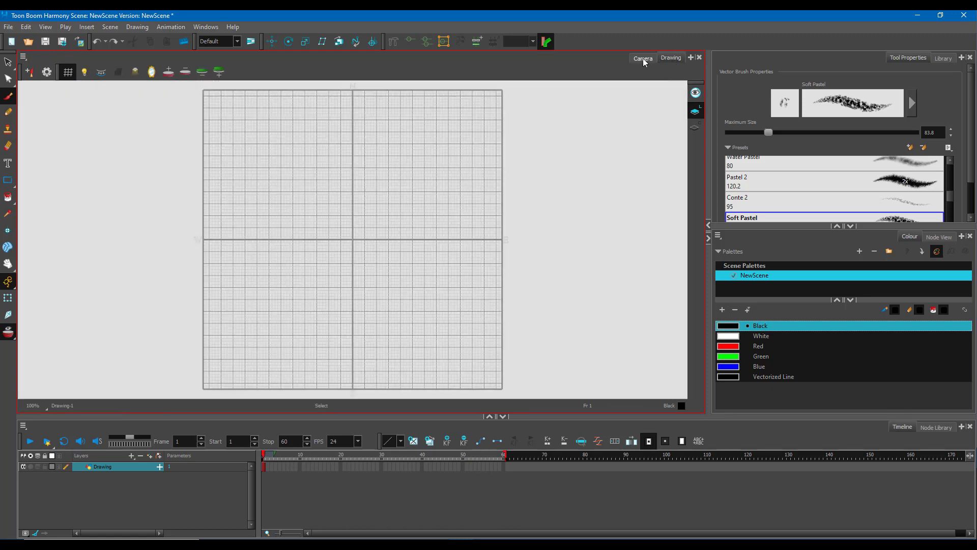
click(643, 59)
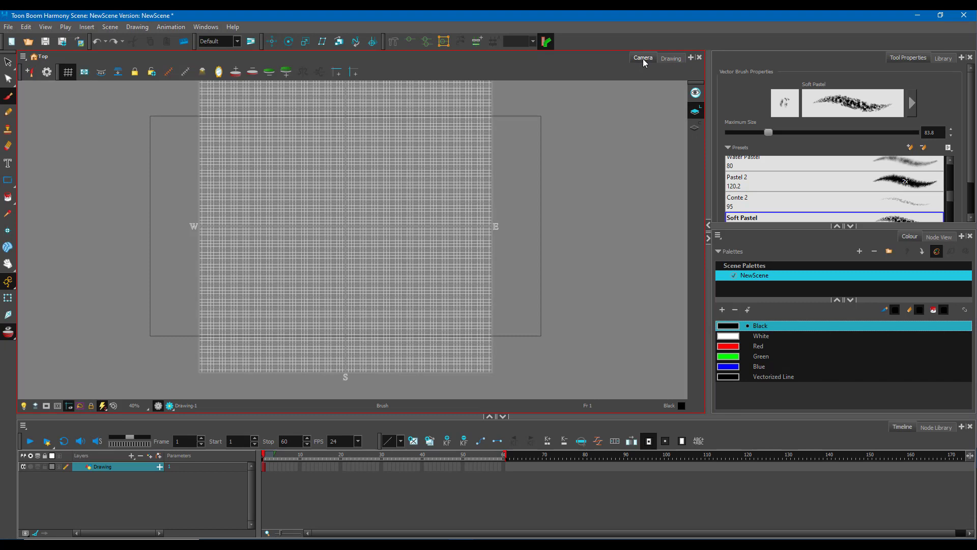
click(660, 60)
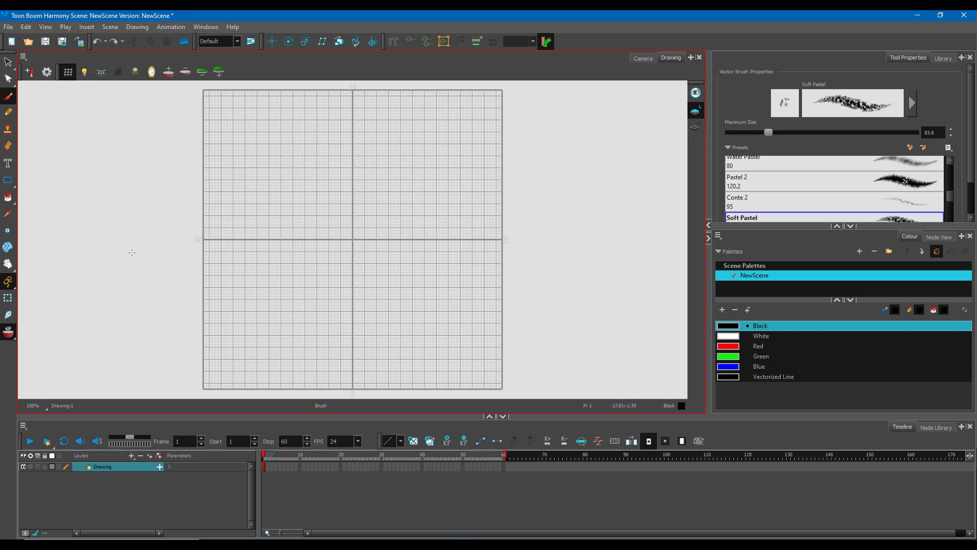
scroll(132, 252, up, 3)
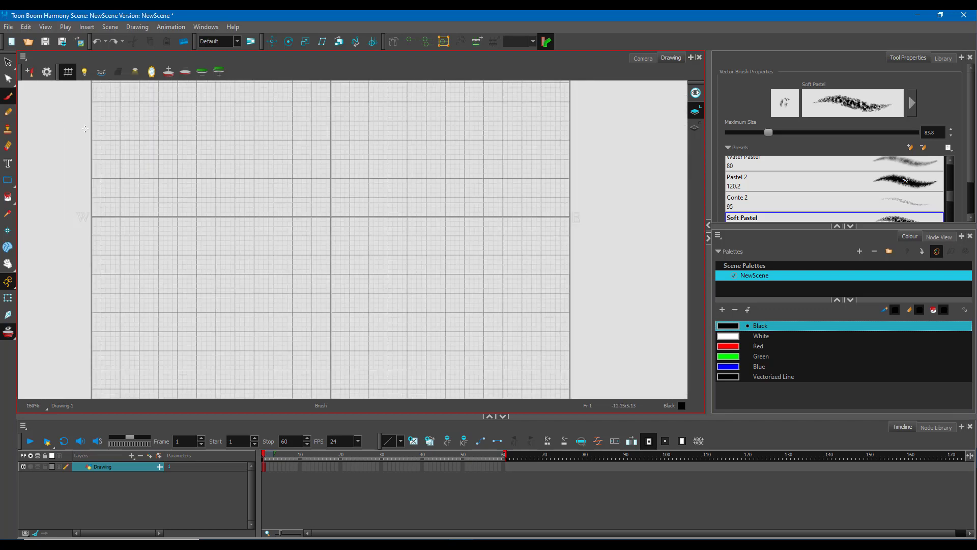
Use the Pencil with Maximum Size 14 and Centerline Smoothing 9
click(8, 112)
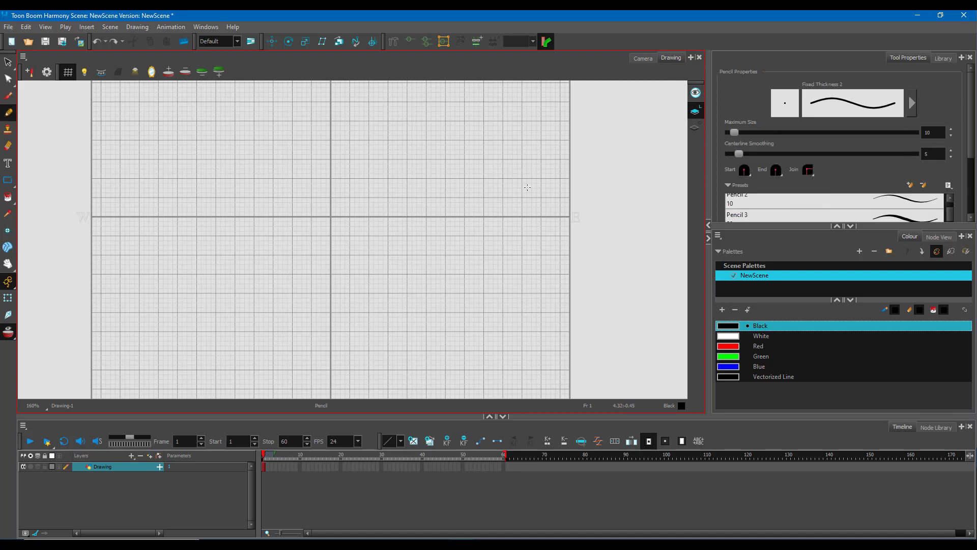
click(759, 154)
click(761, 155)
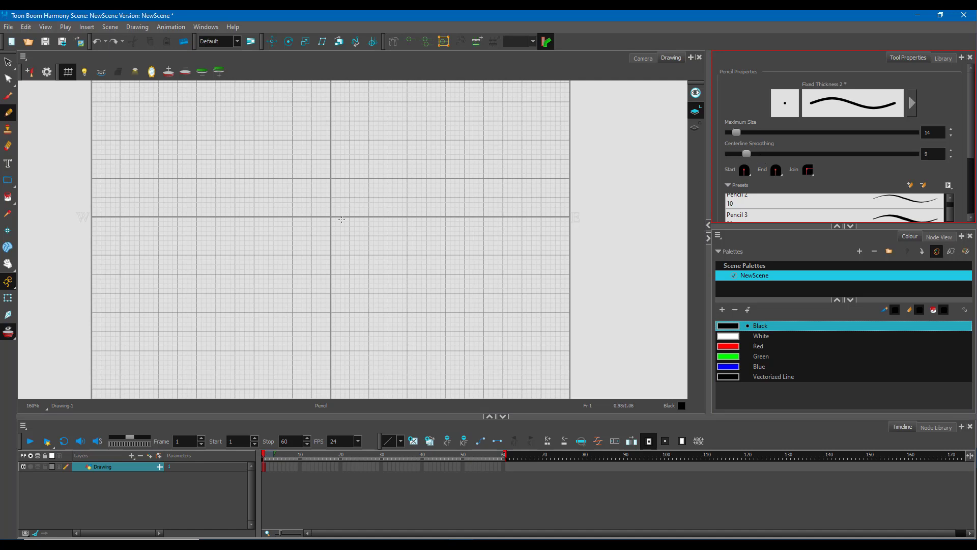
Sketch two black vertical bars and a square below and right of them
mouse_move(307, 236)
mouse_down()
mouse_move(318, 257)
mouse_move(291, 289)
mouse_move(294, 225)
mouse_move(290, 295)
mouse_move(295, 216)
mouse_move(313, 268)
mouse_move(310, 306)
mouse_move(298, 304)
mouse_move(300, 223)
mouse_up()
mouse_move(311, 255)
mouse_down()
mouse_move(309, 295)
mouse_move(306, 207)
mouse_move(294, 306)
mouse_up()
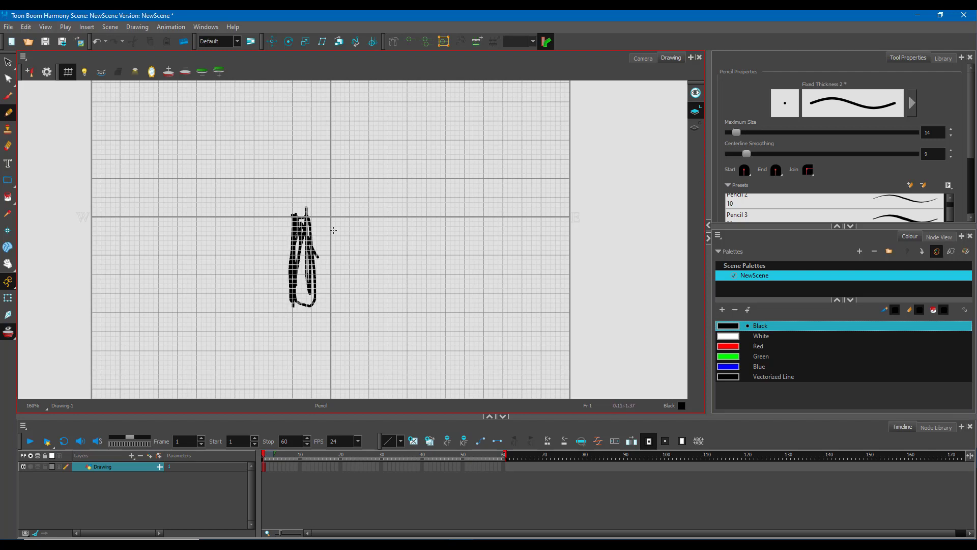
mouse_move(334, 217)
mouse_down()
mouse_move(333, 303)
mouse_move(352, 254)
mouse_move(334, 219)
mouse_move(336, 295)
mouse_move(348, 294)
mouse_move(346, 210)
mouse_up()
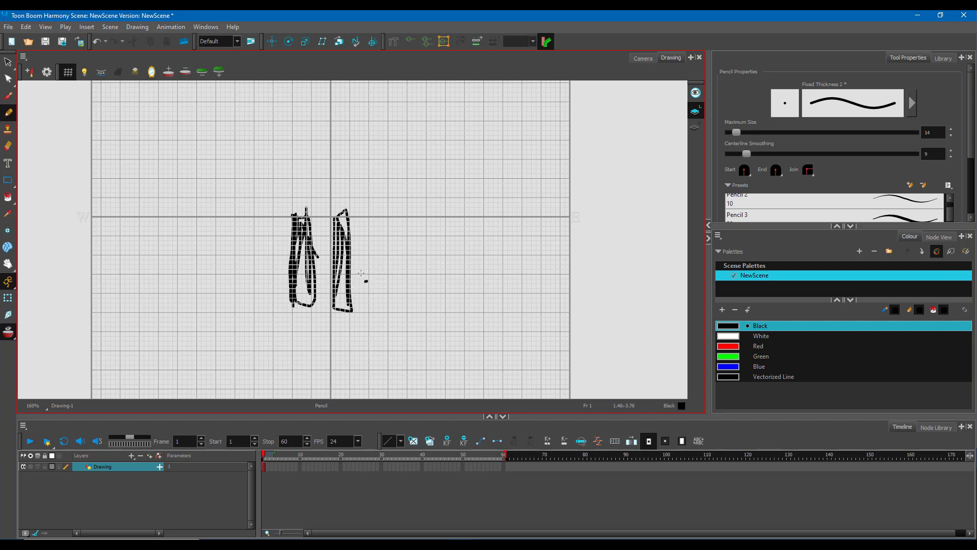
mouse_move(361, 273)
mouse_down()
mouse_move(427, 273)
mouse_move(425, 342)
mouse_move(368, 335)
mouse_move(360, 272)
mouse_up()
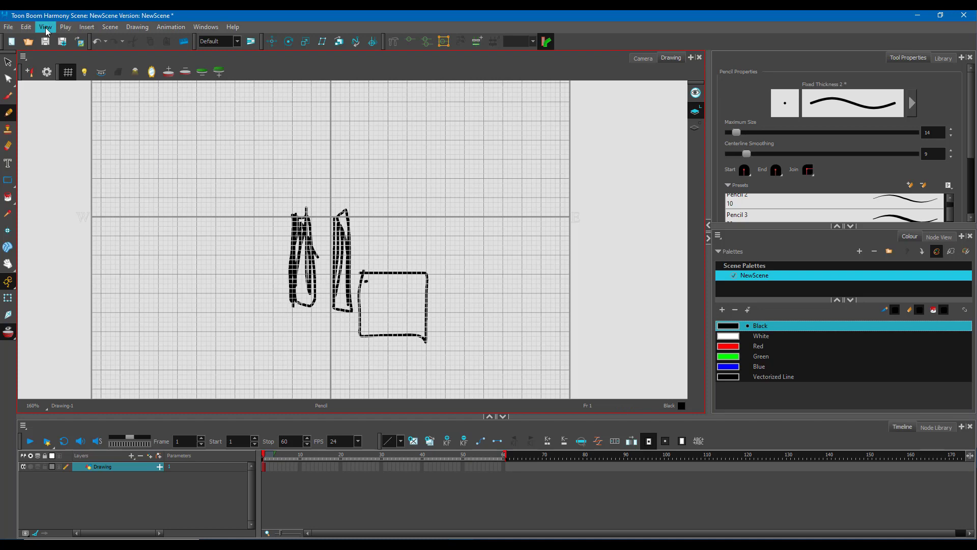
click(45, 26)
mouse_move(89, 177)
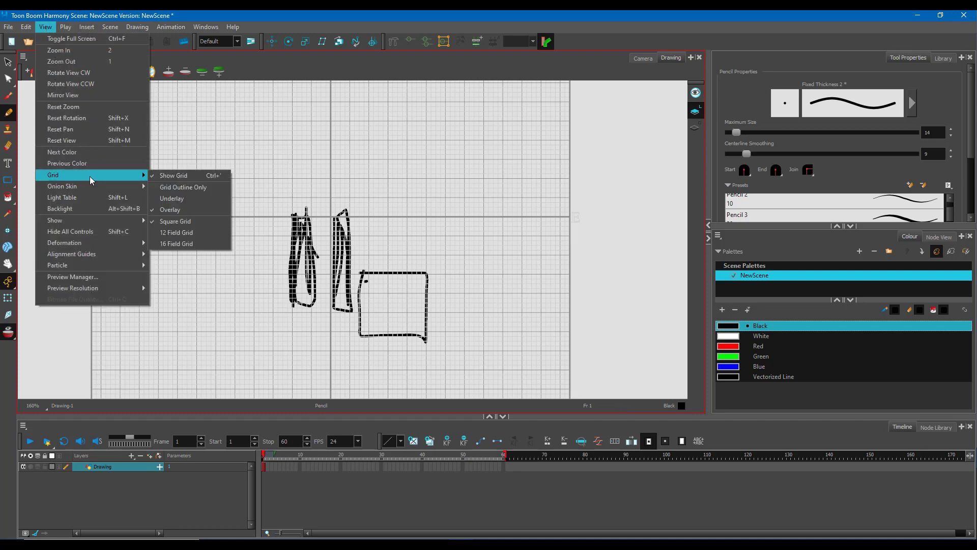
click(86, 26)
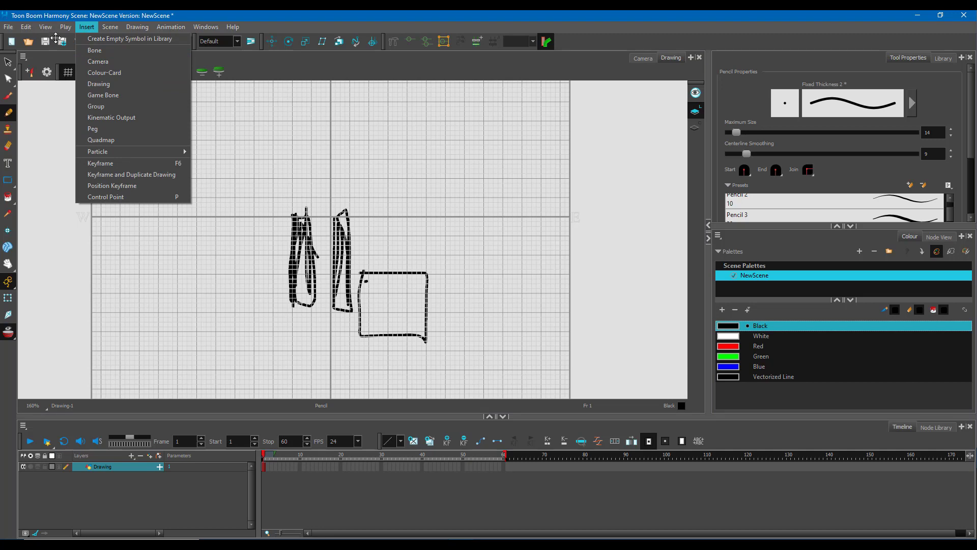
click(45, 26)
mouse_move(89, 177)
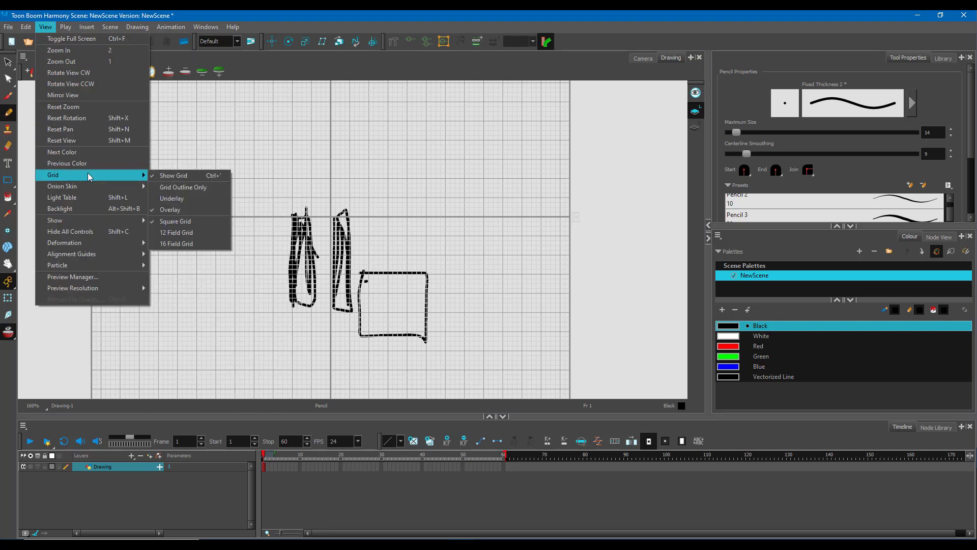
click(168, 177)
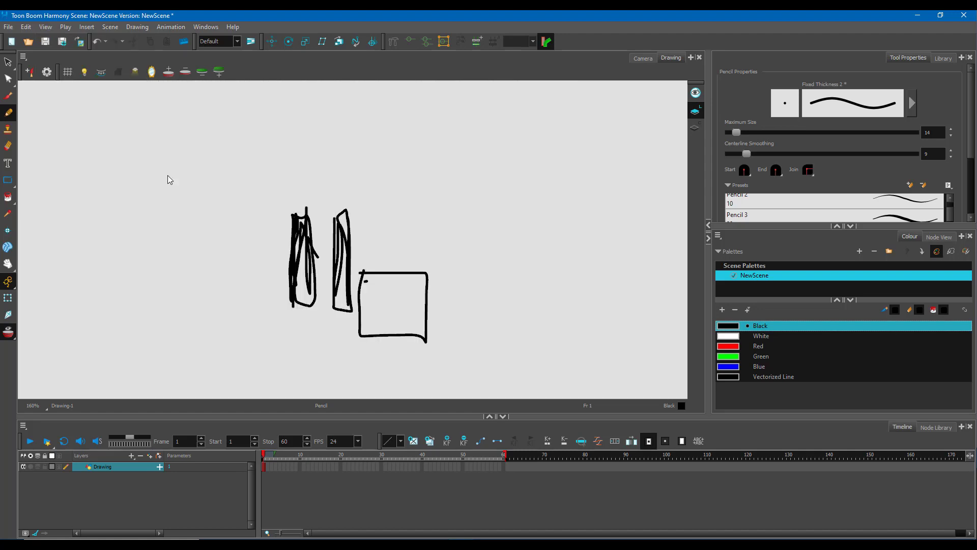
click(45, 27)
mouse_move(142, 175)
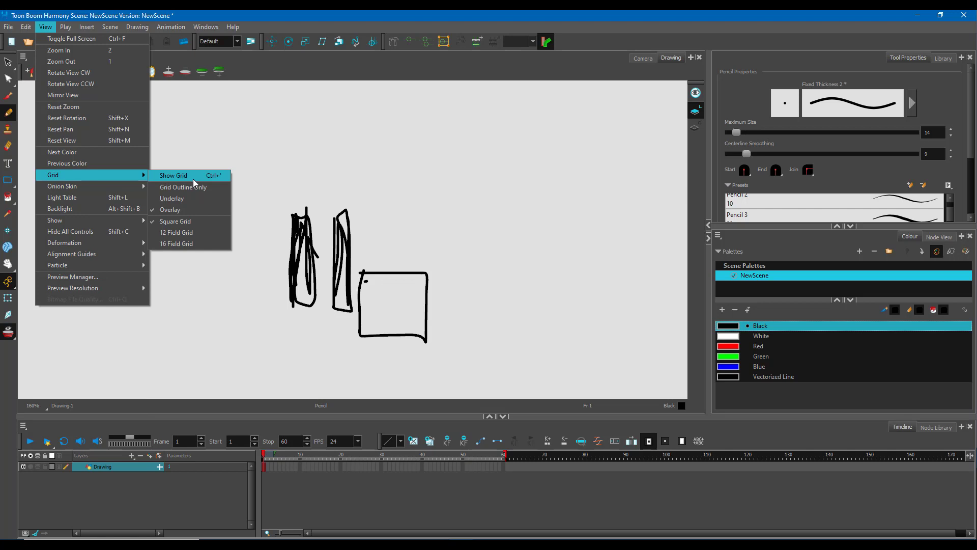
click(176, 176)
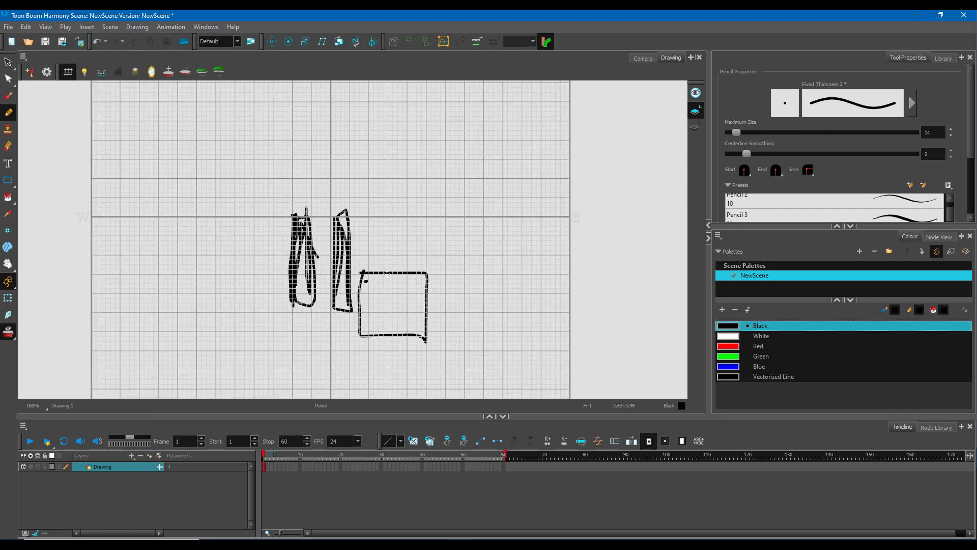
Draw a green looping scribble on the right and blue loops above it
click(728, 356)
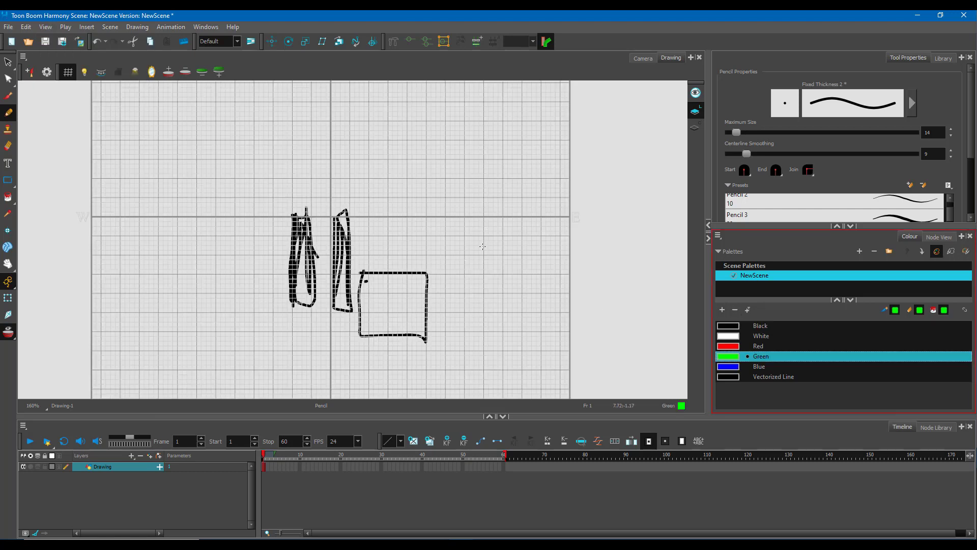
mouse_move(483, 246)
mouse_down()
mouse_move(466, 259)
mouse_move(504, 239)
mouse_move(489, 255)
mouse_up()
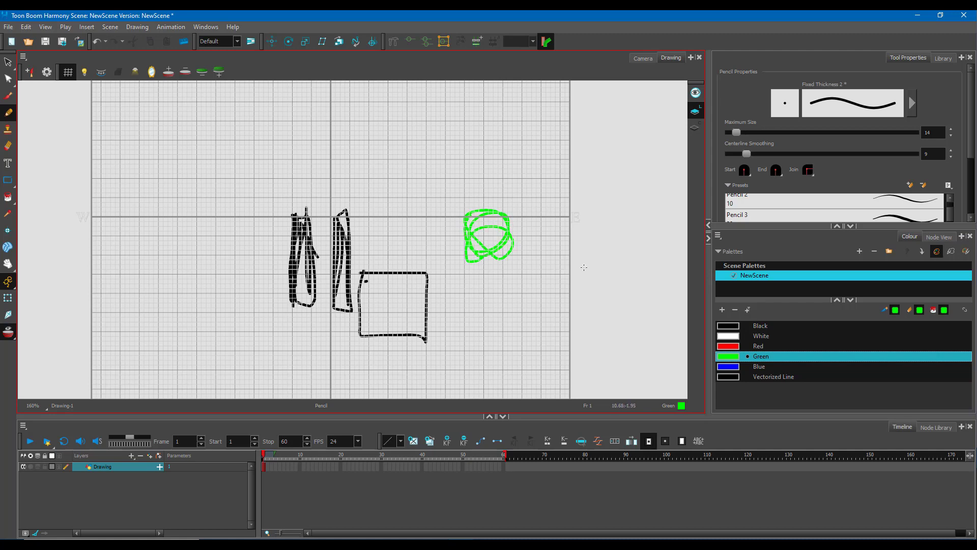
click(734, 366)
mouse_move(486, 173)
mouse_down()
mouse_move(370, 174)
mouse_move(374, 184)
mouse_move(323, 186)
mouse_move(324, 198)
mouse_move(358, 179)
mouse_up()
scroll(344, 189, up, 10)
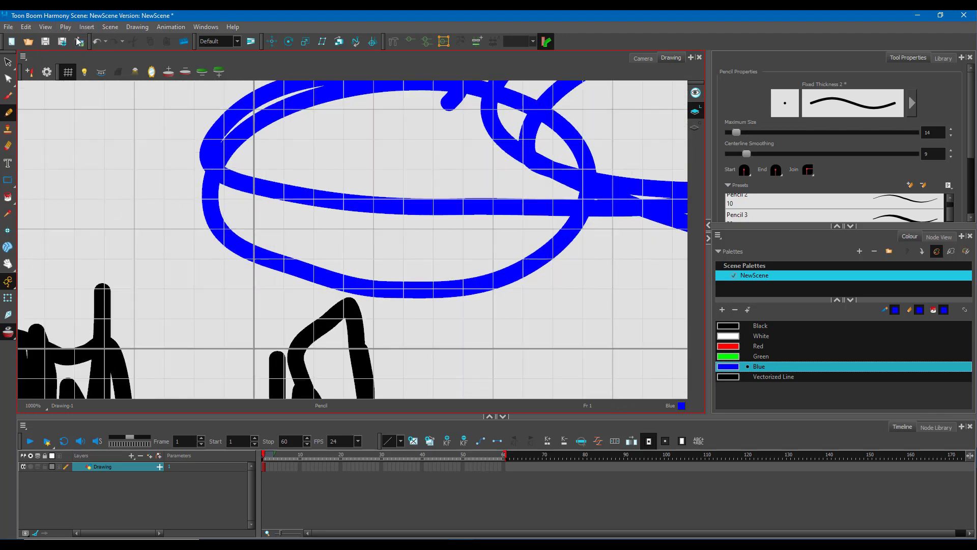
Set the grid to Grid Outline Only
click(43, 29)
mouse_move(135, 174)
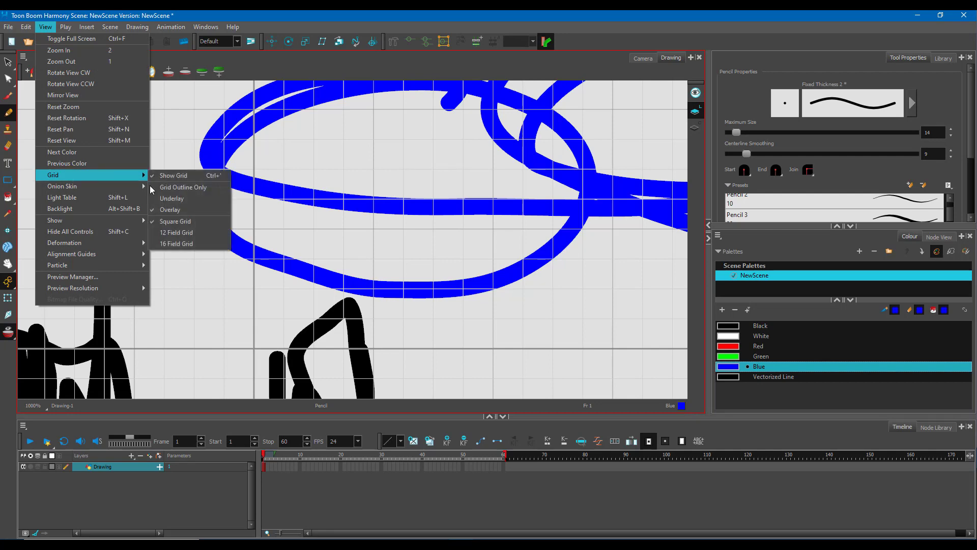
click(184, 186)
scroll(224, 198, down, 10)
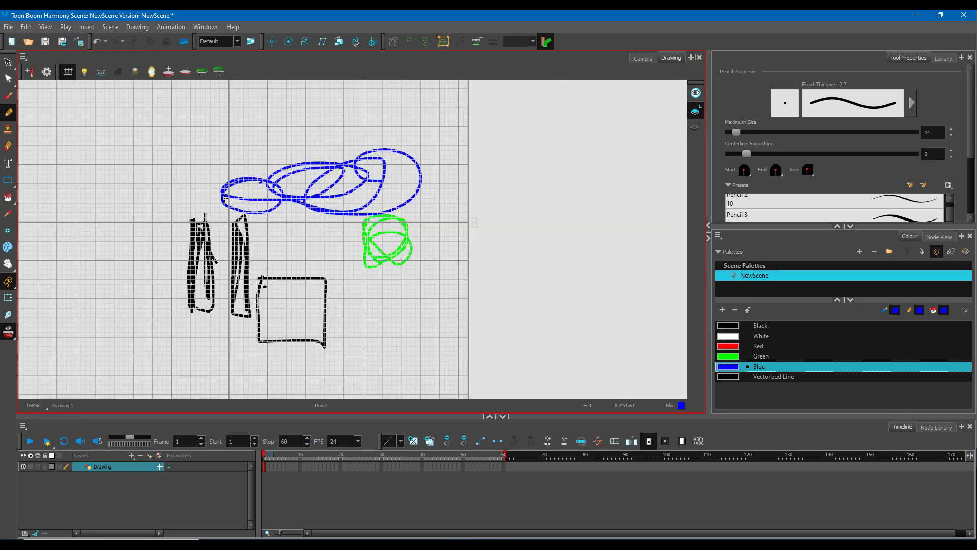
scroll(225, 199, up, 4)
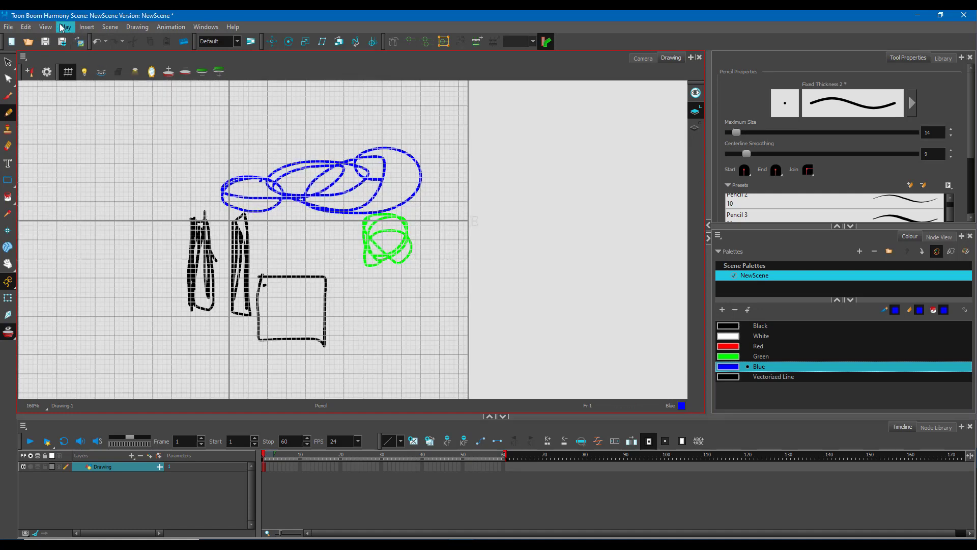
Draw the grid beneath the strokes as an underlay
click(49, 29)
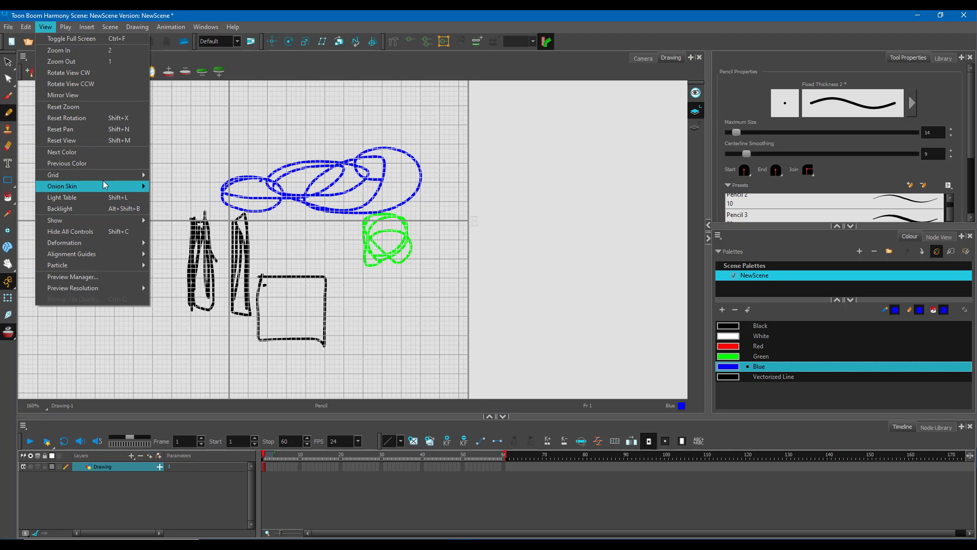
mouse_move(127, 174)
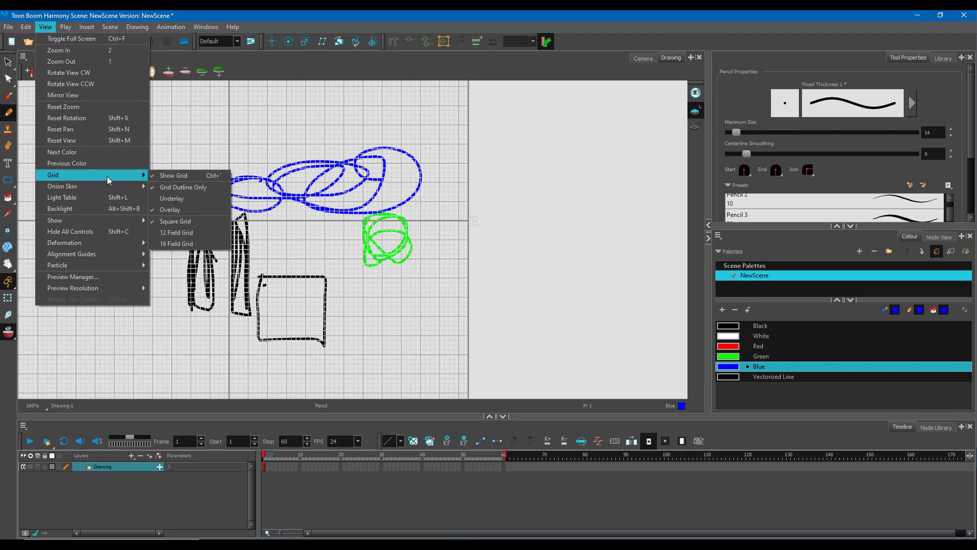
click(185, 204)
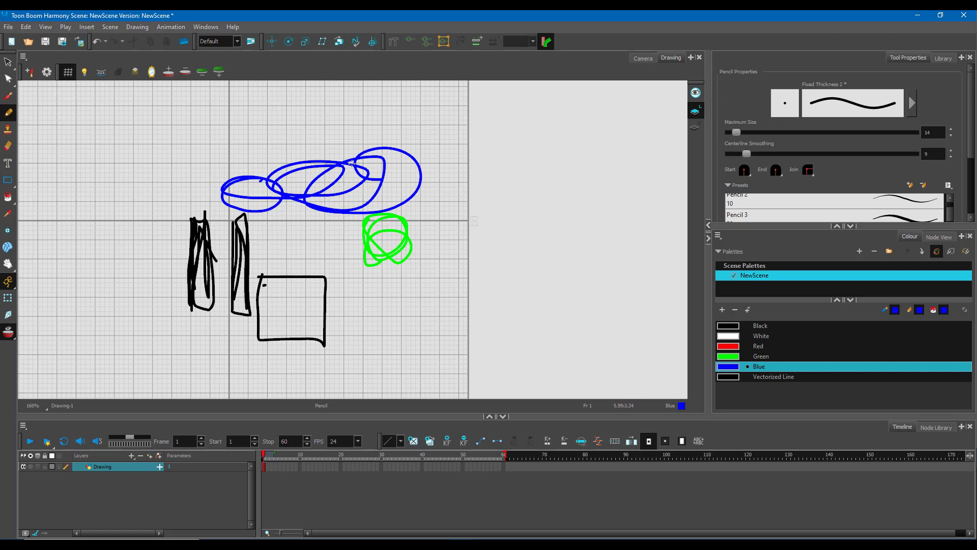
scroll(323, 195, up, 6)
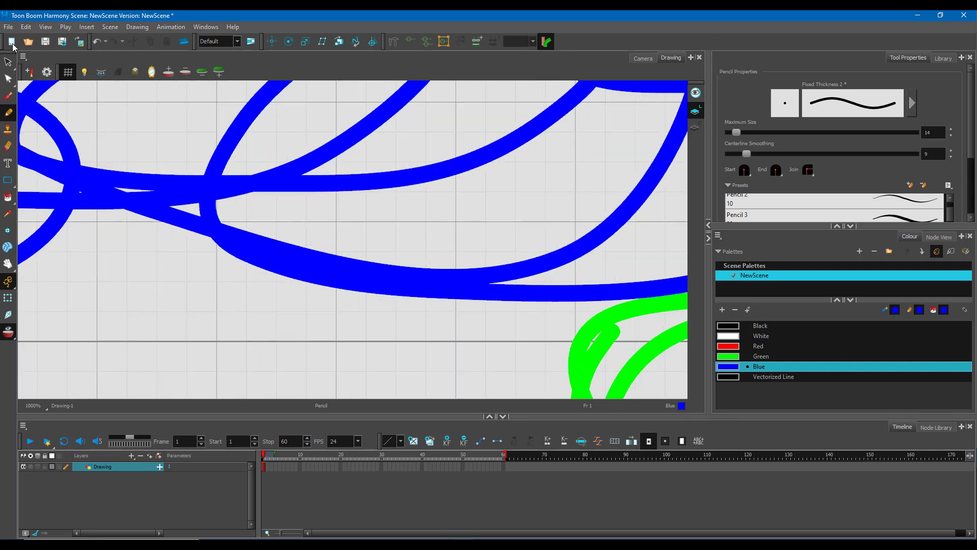
click(46, 26)
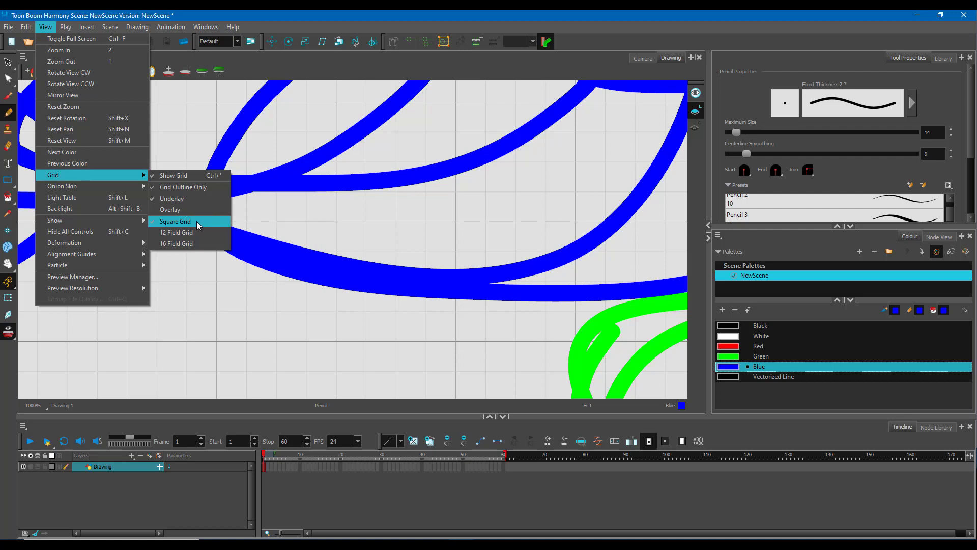
Switch to the 12 Field Grid and turn off Grid Outline Only
click(189, 235)
scroll(224, 242, down, 8)
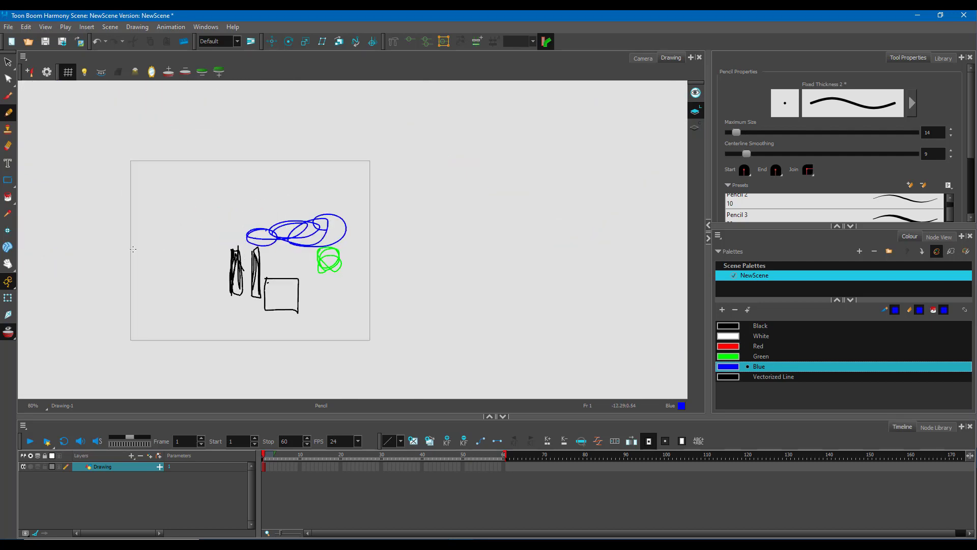
scroll(179, 262, up, 3)
scroll(208, 265, down, 1)
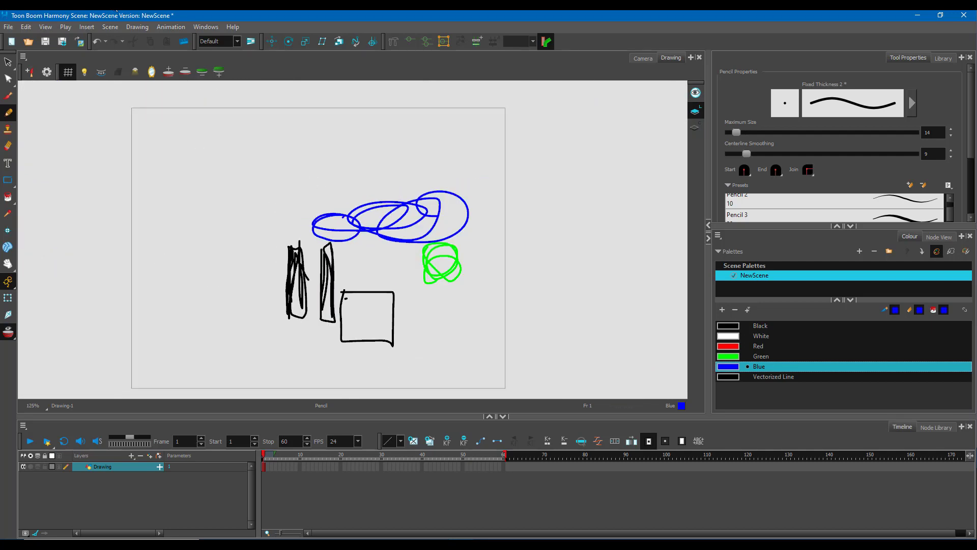
click(45, 26)
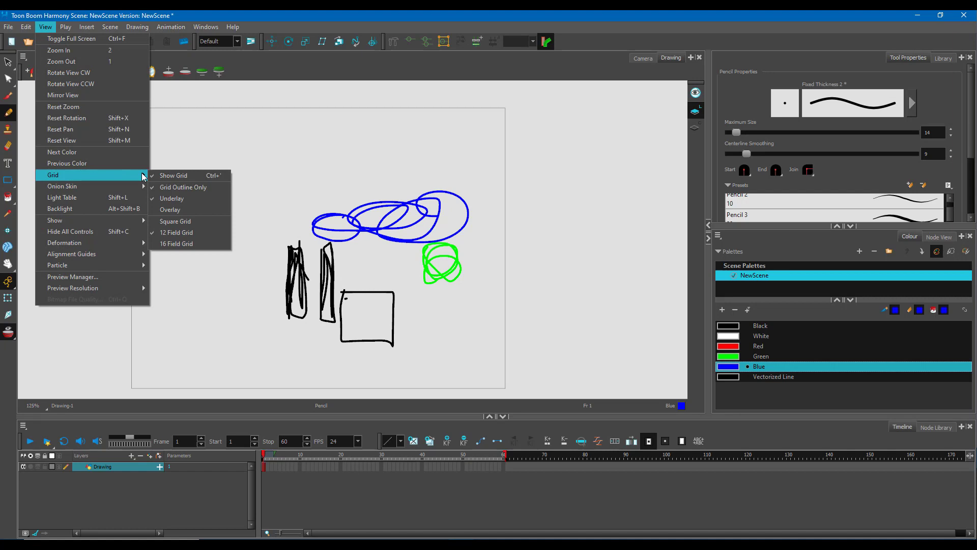
click(186, 191)
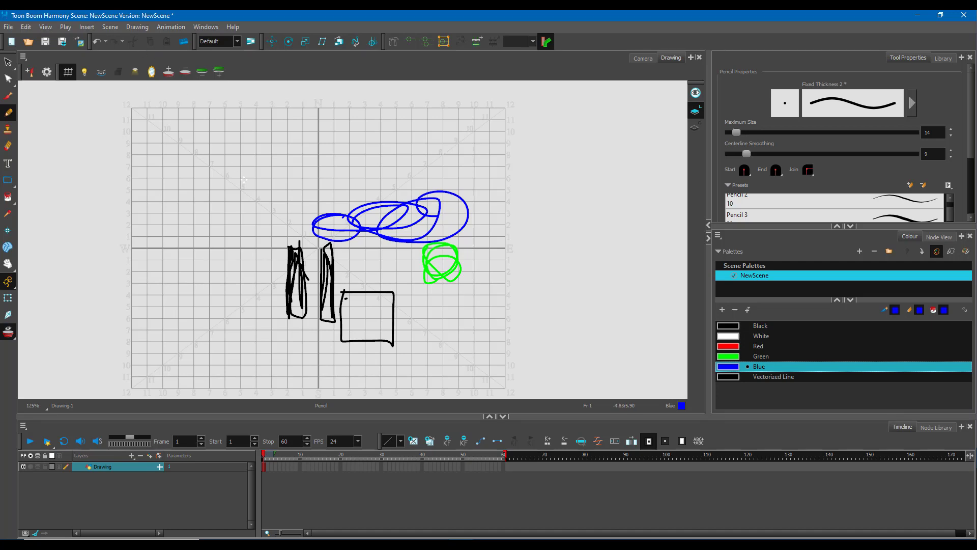
scroll(326, 201, up, 4)
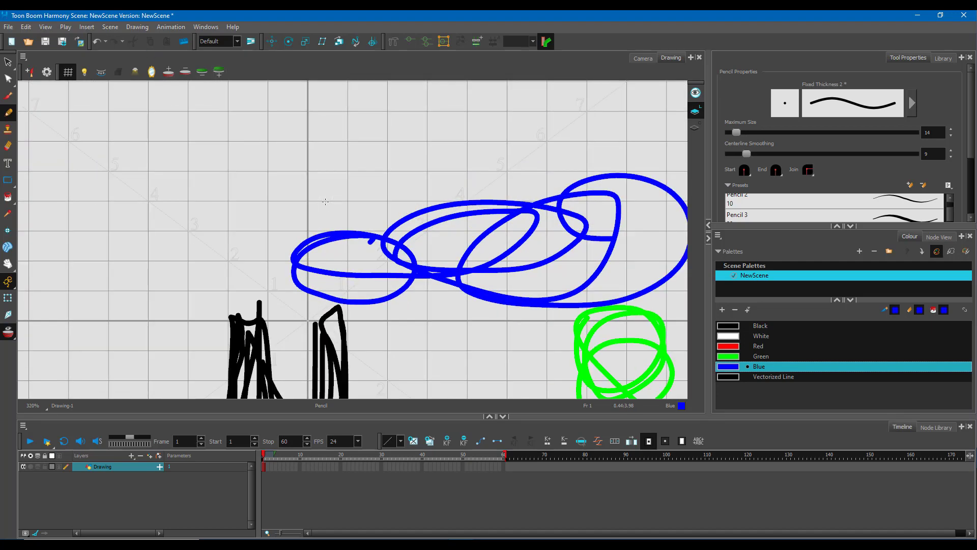
scroll(318, 200, down, 5)
scroll(311, 198, up, 2)
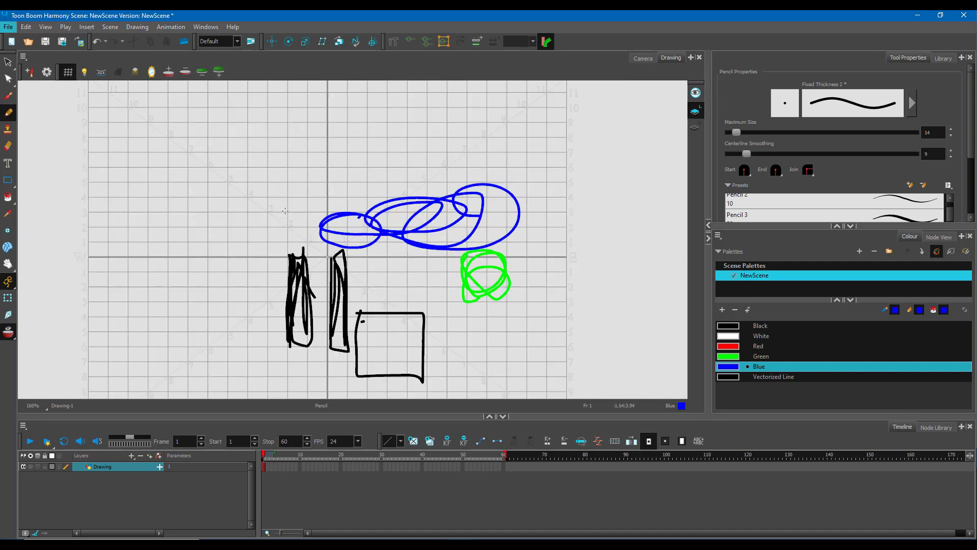
Overlay the grid on top of the strokes and turn Grid Outline Only back on
click(45, 27)
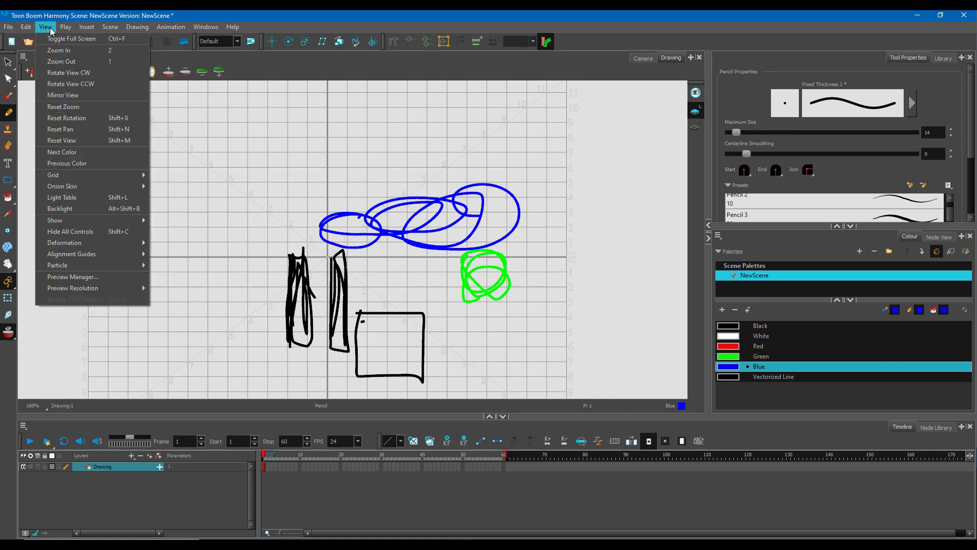
mouse_move(102, 175)
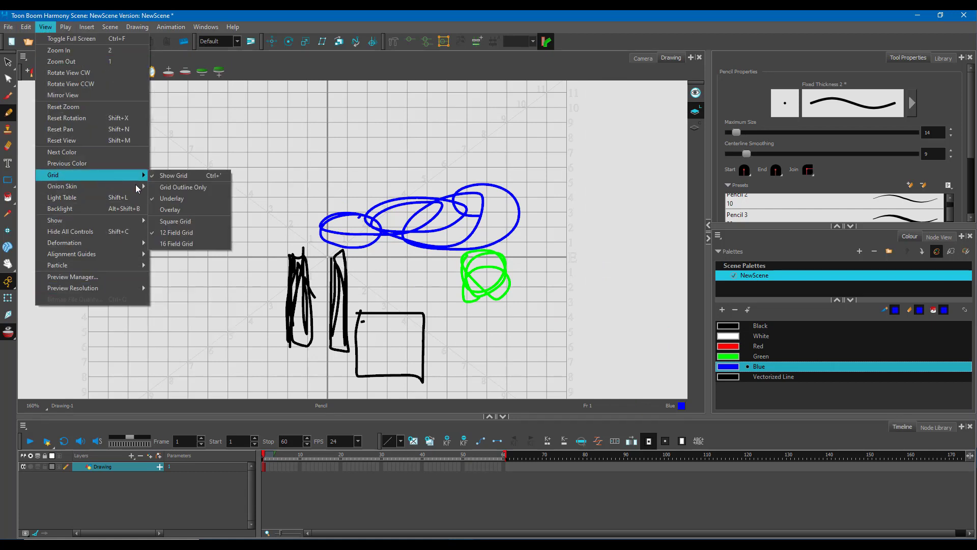
click(175, 211)
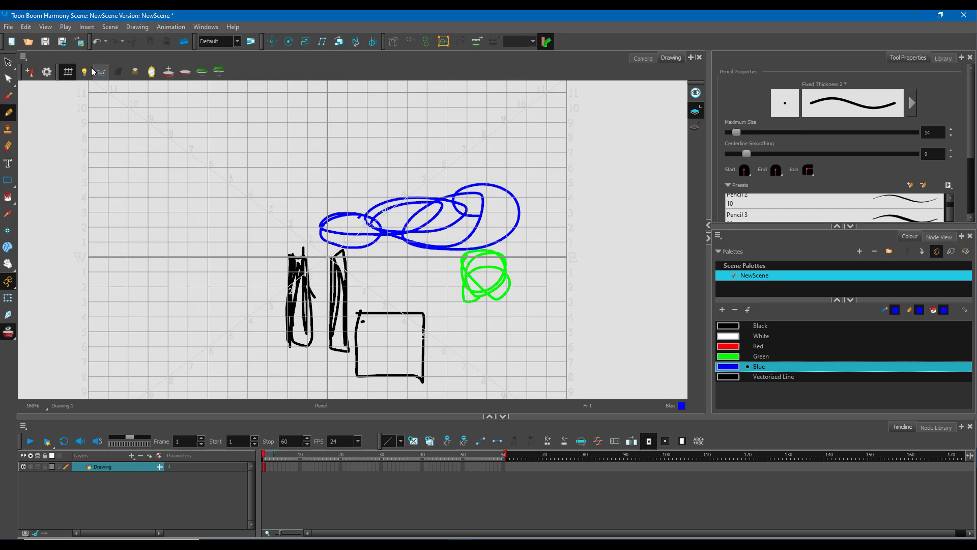
click(47, 27)
mouse_move(127, 175)
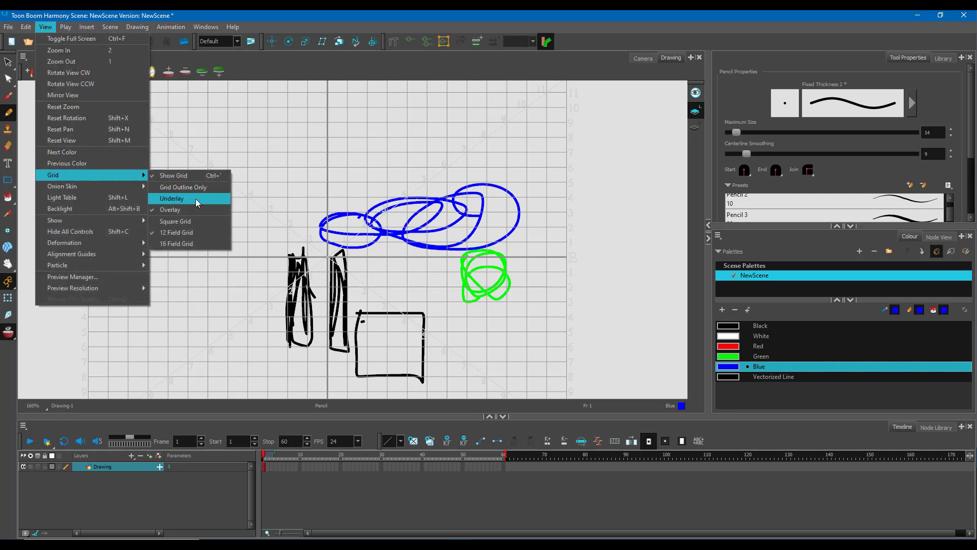
click(195, 193)
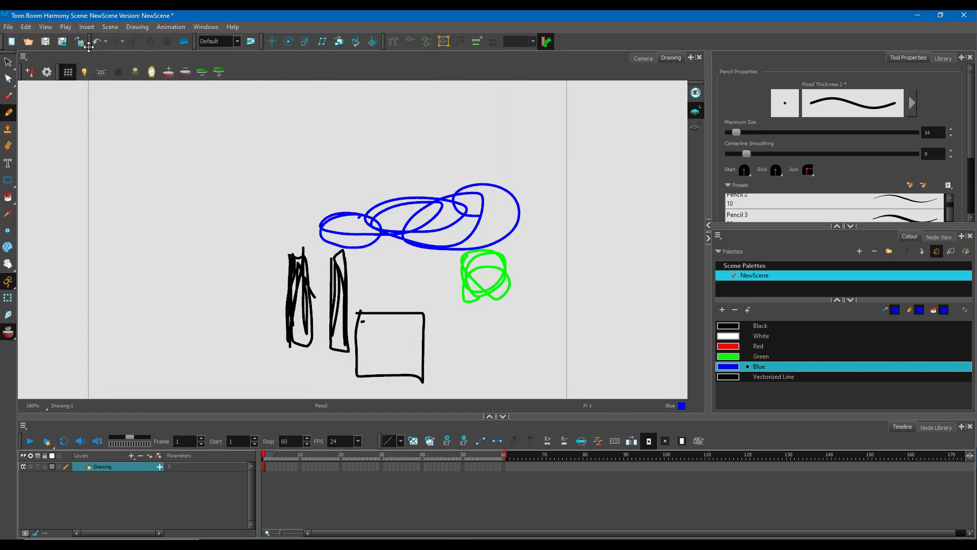
Uncheck Grid Outline Only to bring back the full grid lines
click(46, 27)
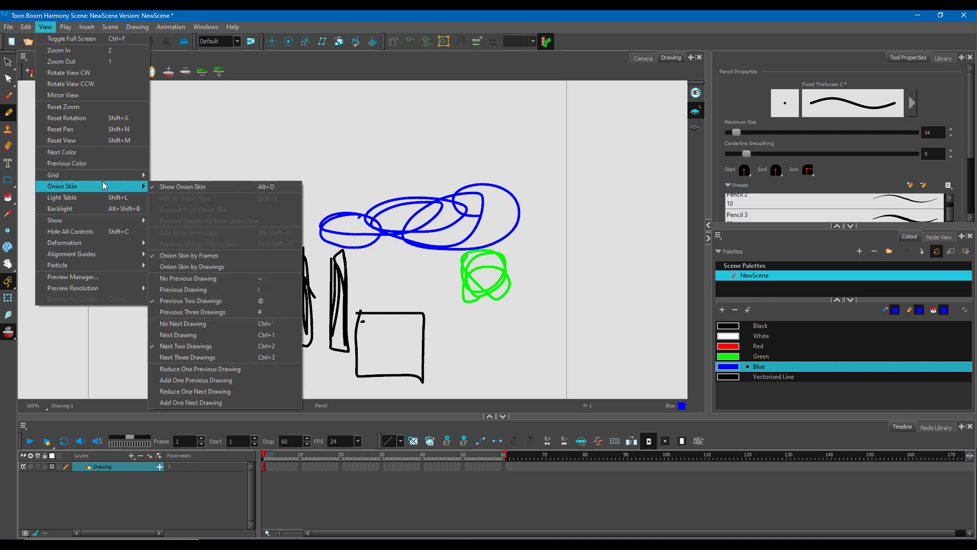
mouse_move(127, 175)
click(198, 192)
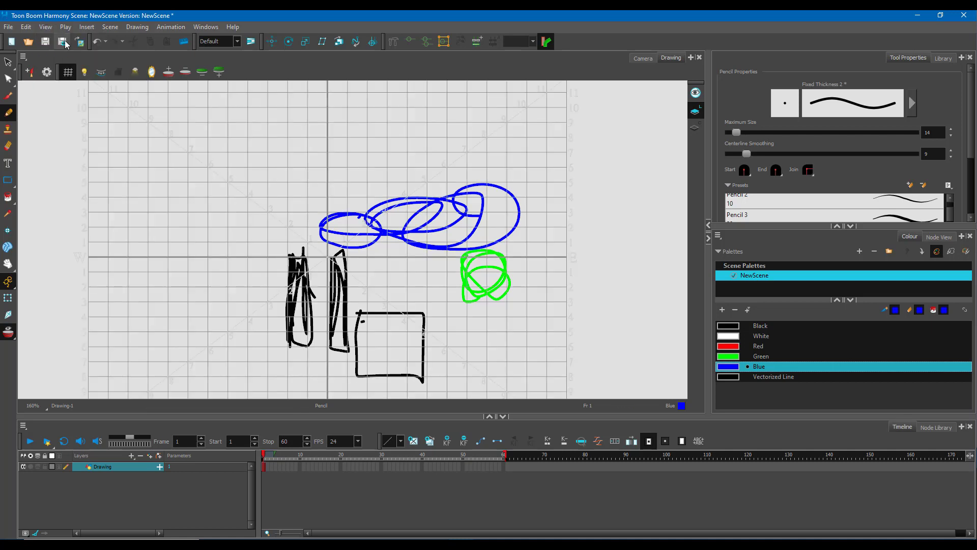
Switch to the 16 Field Grid and zoom out
click(45, 27)
mouse_move(65, 27)
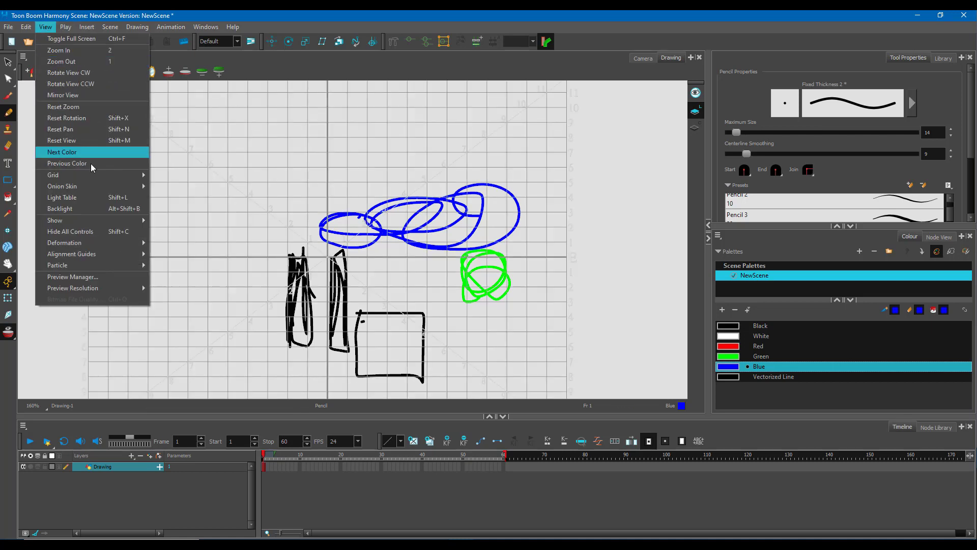
mouse_move(94, 176)
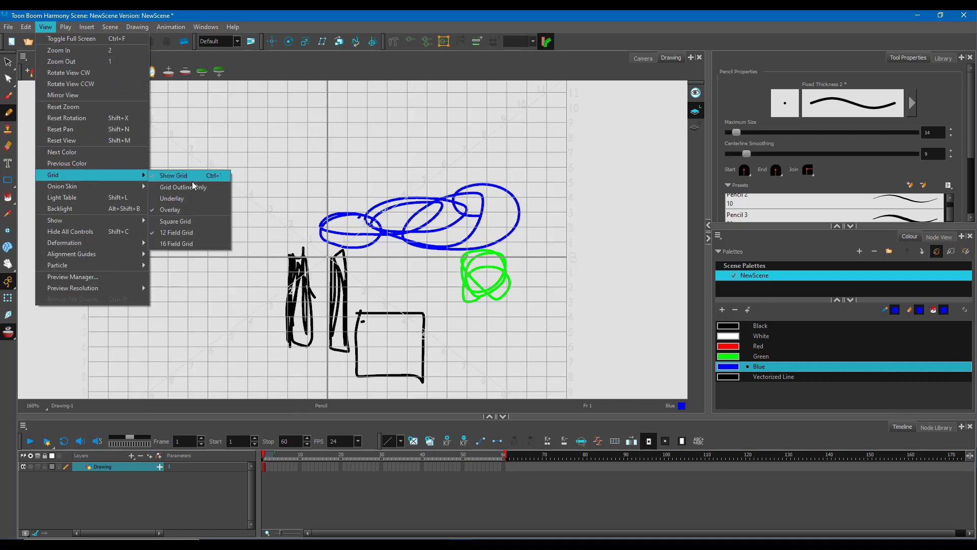
click(185, 247)
scroll(184, 246, down, 3)
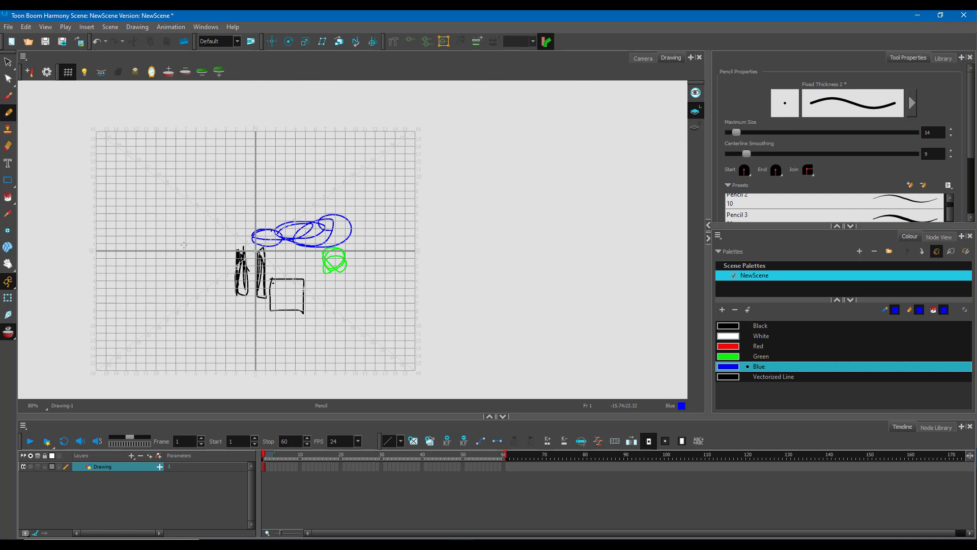
click(46, 27)
mouse_move(60, 177)
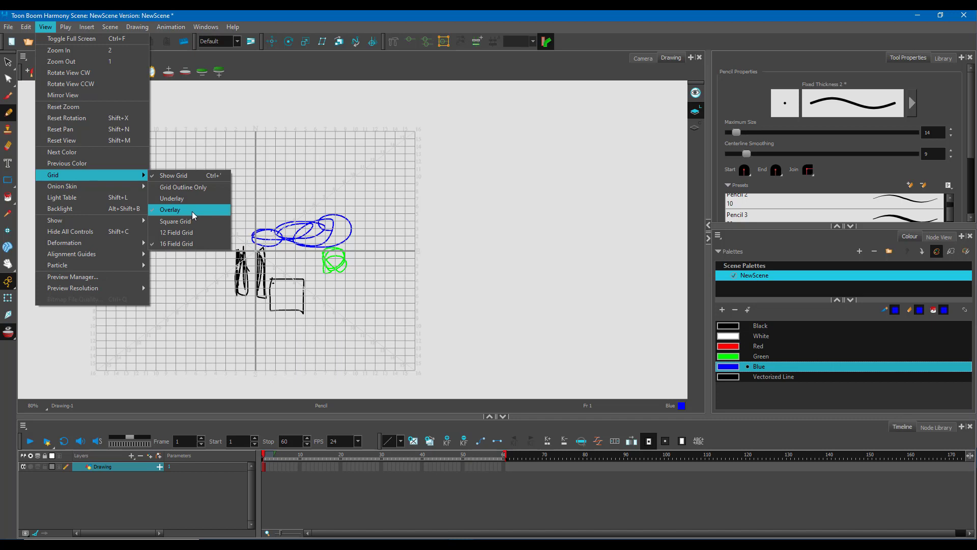
Hide the grid and switch between the Select and Contour Editor tools
click(190, 180)
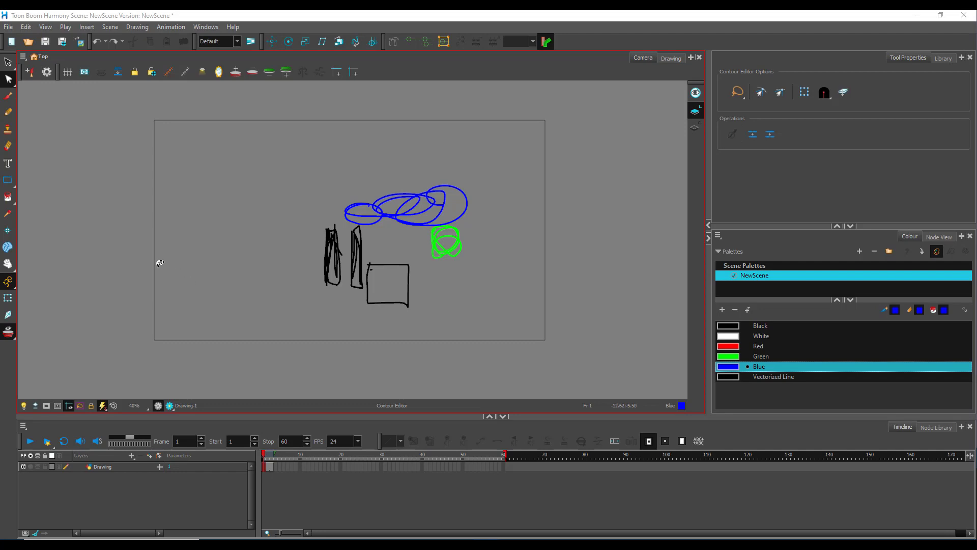
click(10, 65)
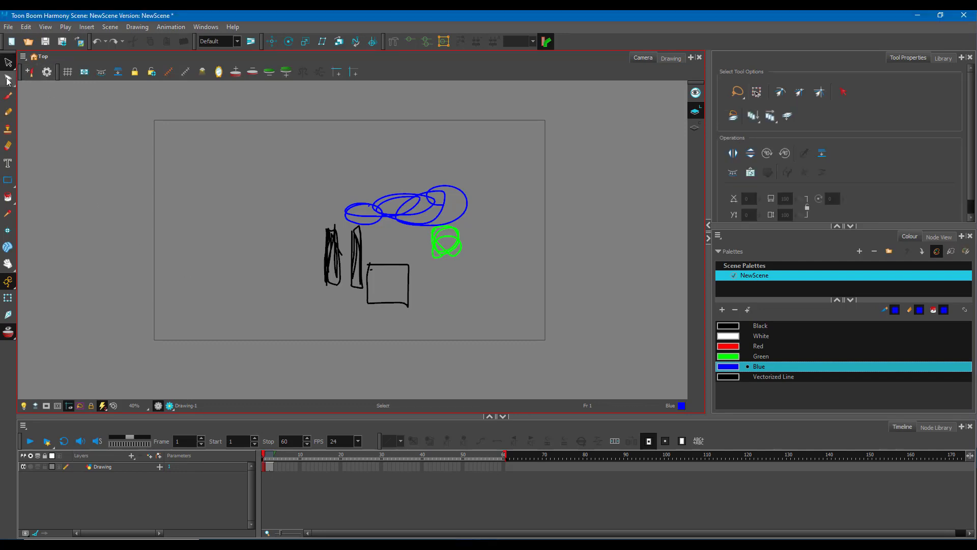
click(9, 78)
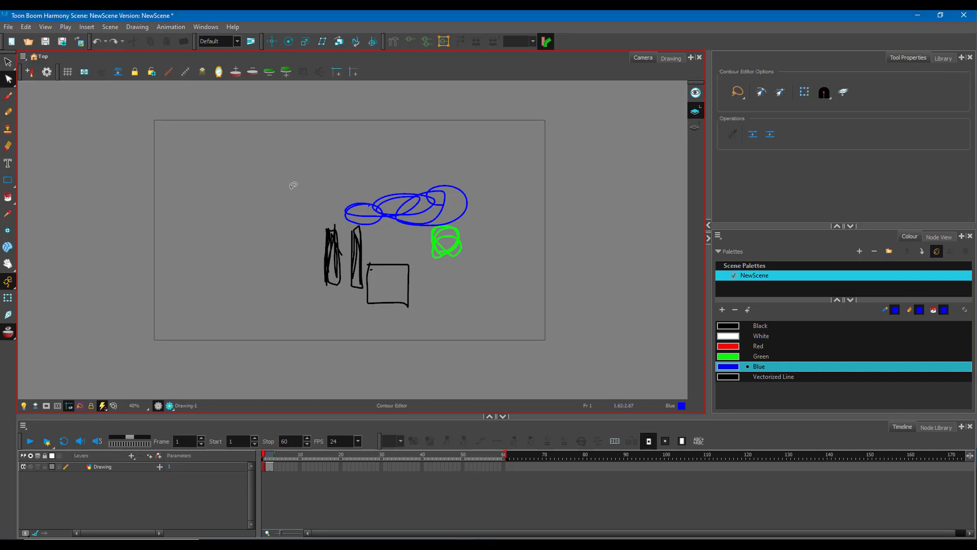
Turn Show Grid back on for the Camera view
click(45, 26)
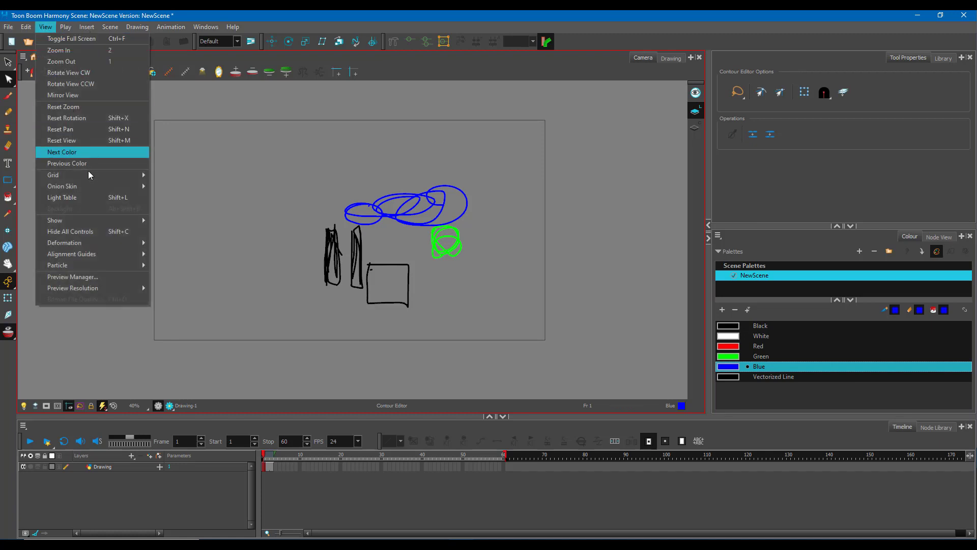
mouse_move(93, 178)
click(164, 174)
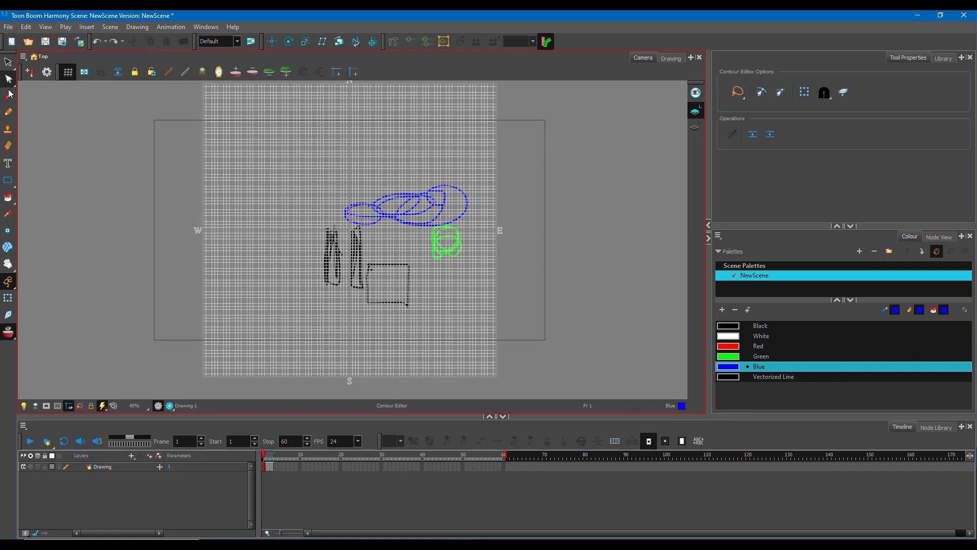
Try the Pencil, Brush and Hand tools, ending on the Select tool
click(7, 112)
click(8, 96)
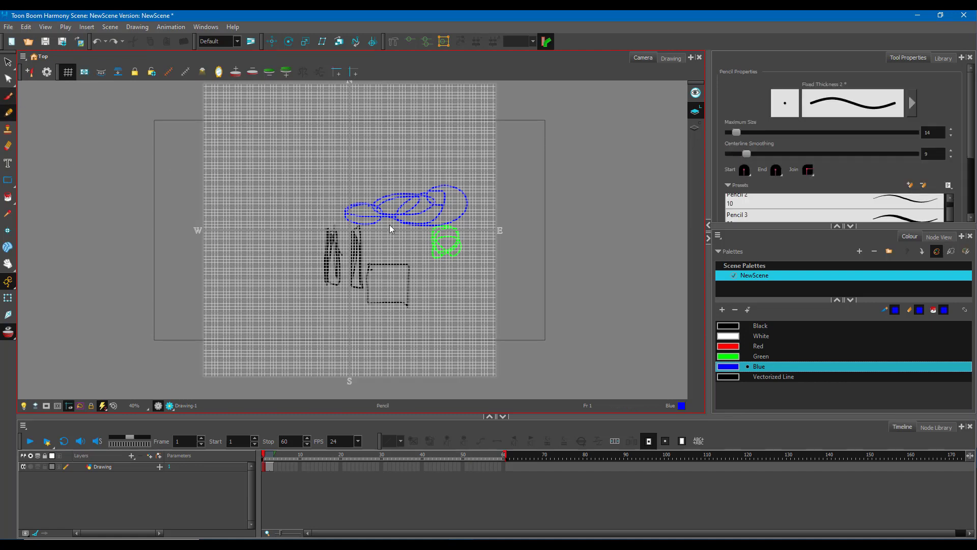
click(8, 62)
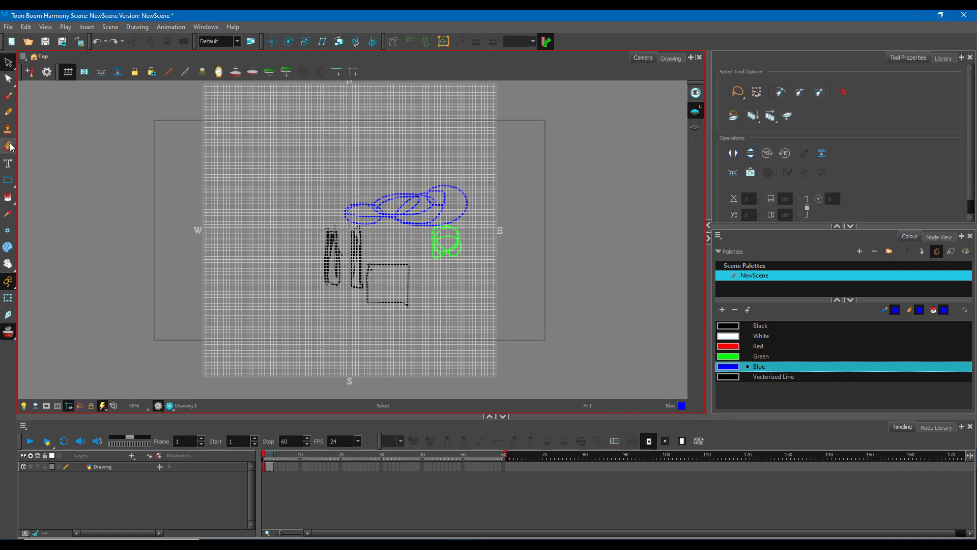
click(6, 245)
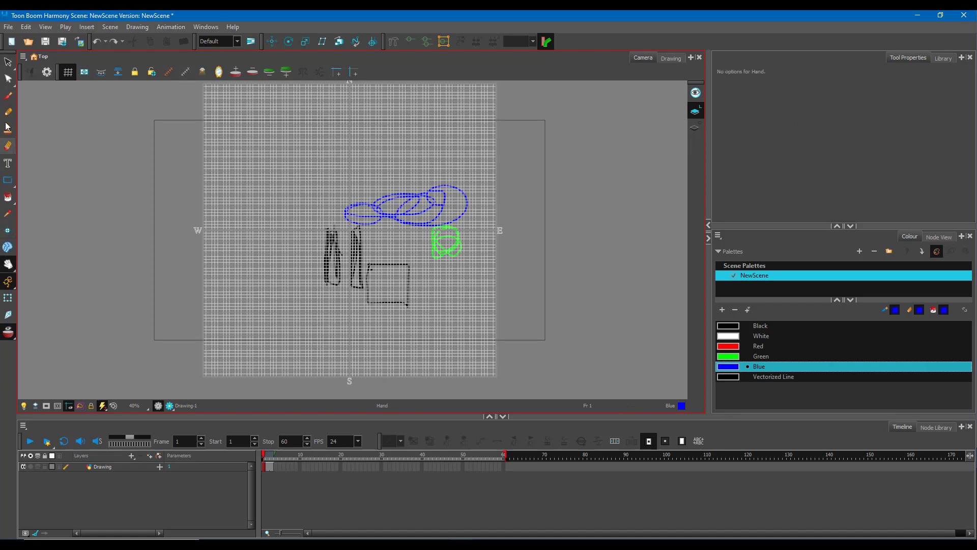
click(8, 62)
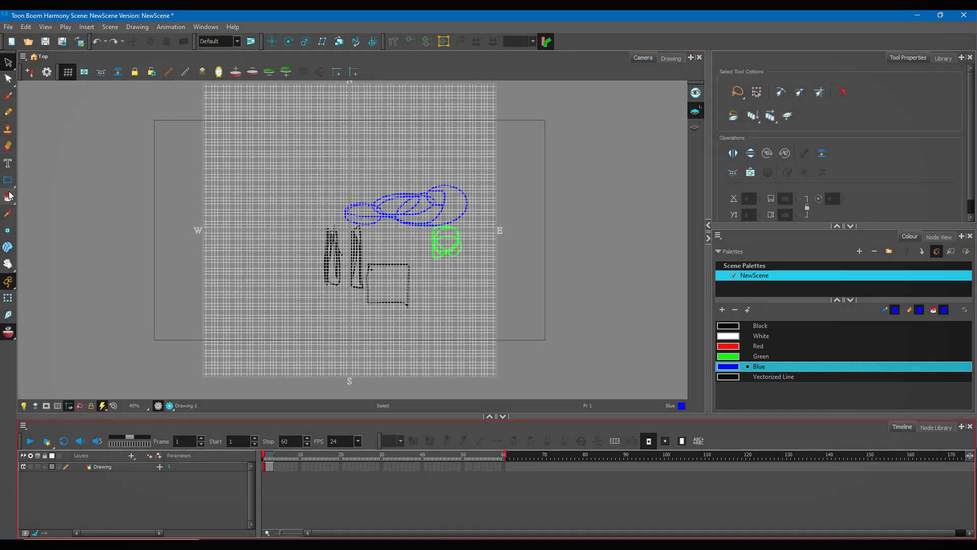